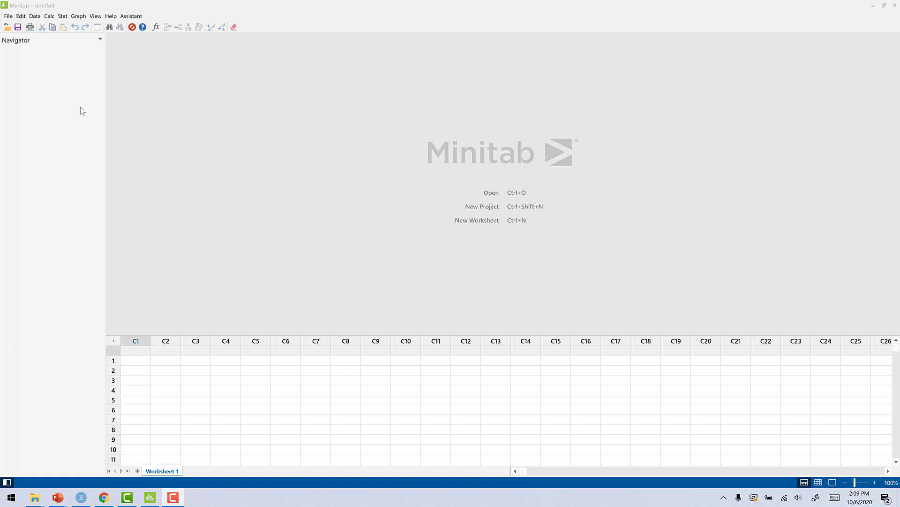
# Set up a 2-level factorial design with default generators, 5 factors and the 16-run 1/2 fraction
pyautogui.click(63, 16)
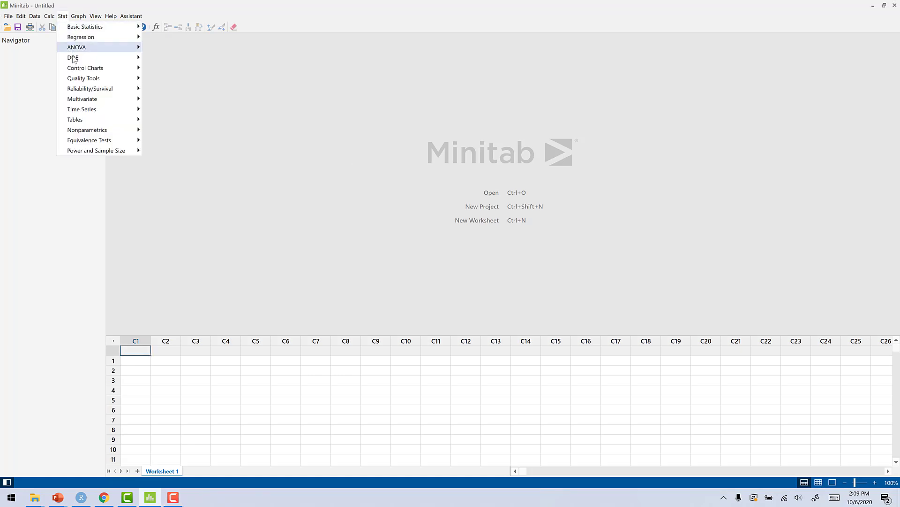
pyautogui.moveTo(73, 58)
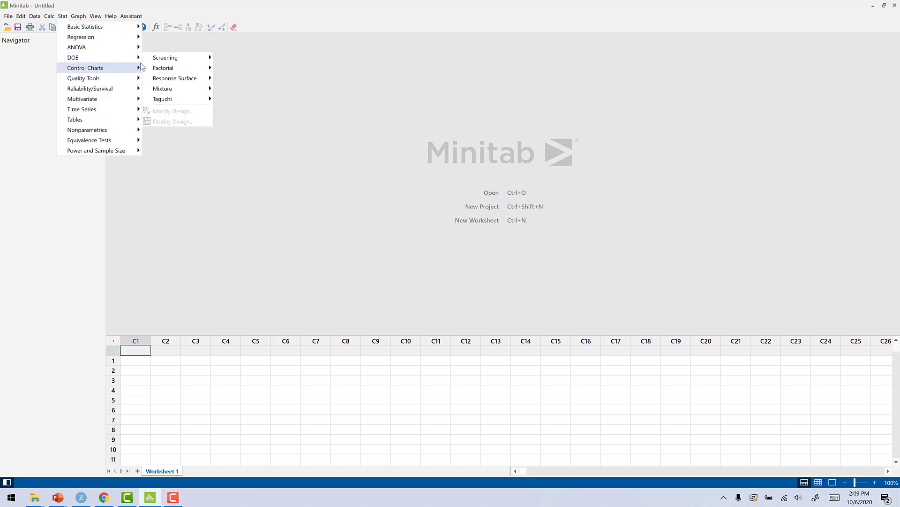
pyautogui.moveTo(168, 70)
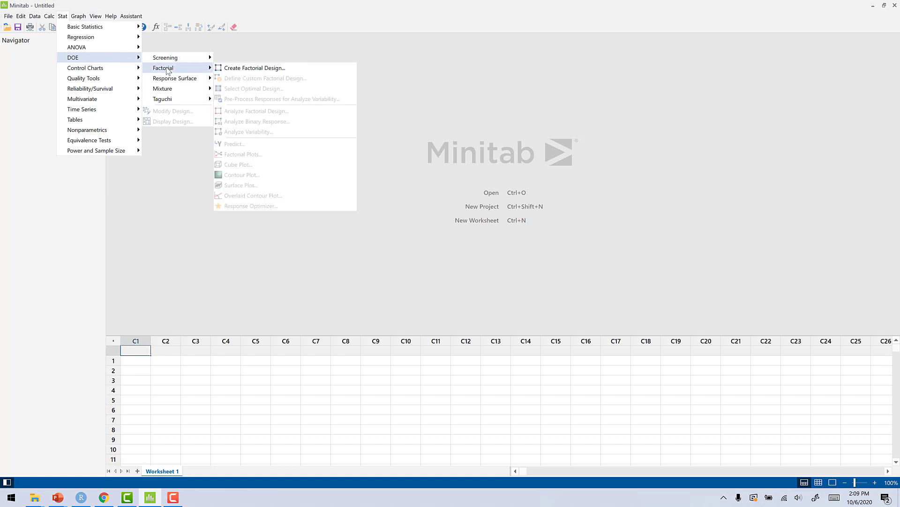
pyautogui.click(238, 70)
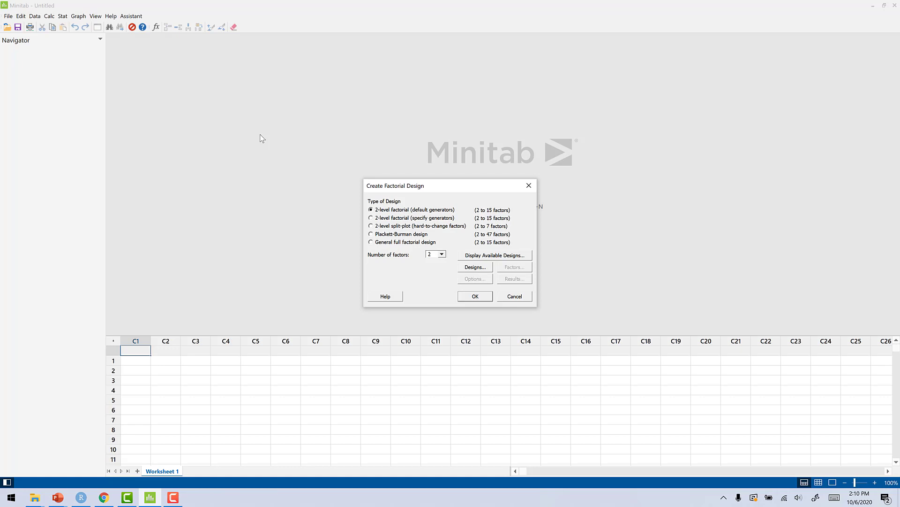
pyautogui.click(441, 256)
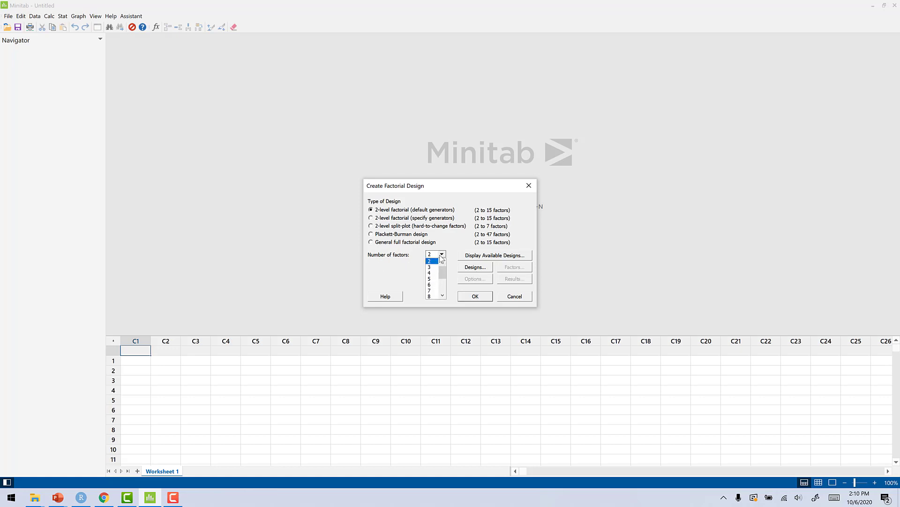
pyautogui.click(436, 280)
pyautogui.click(470, 267)
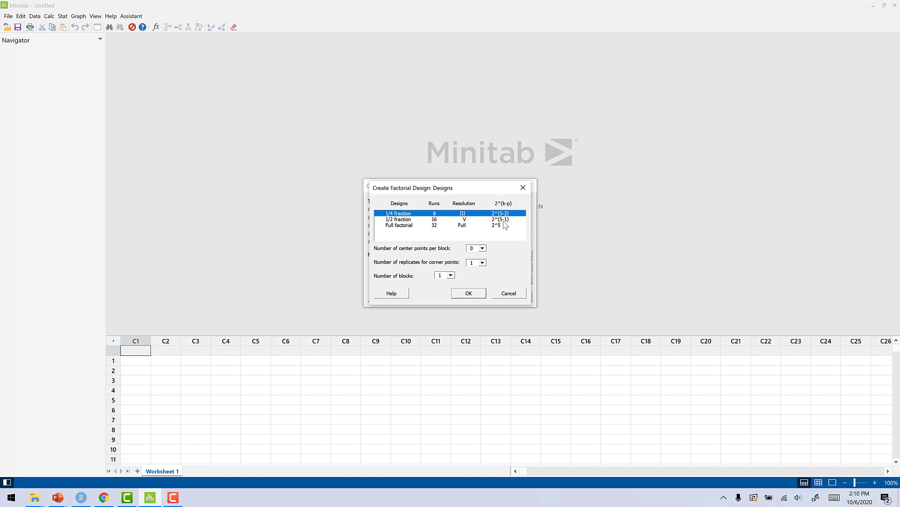
pyautogui.click(420, 220)
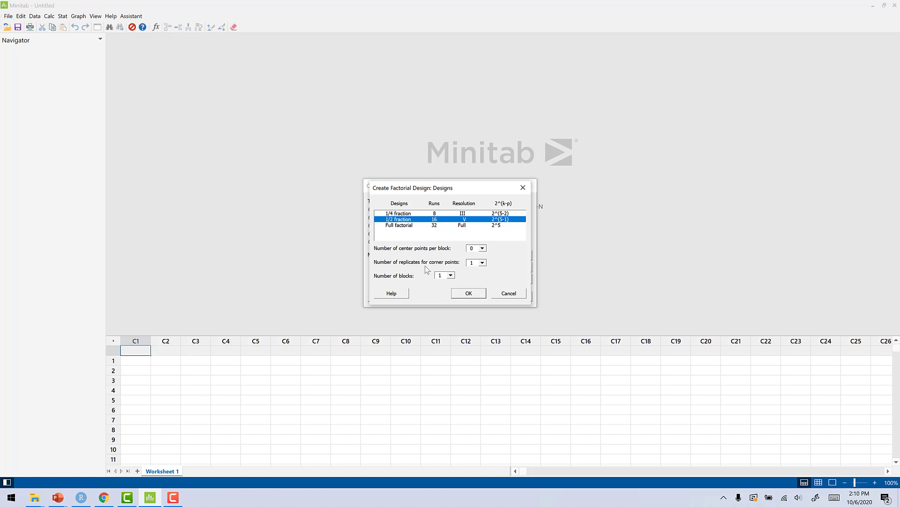
pyautogui.click(456, 293)
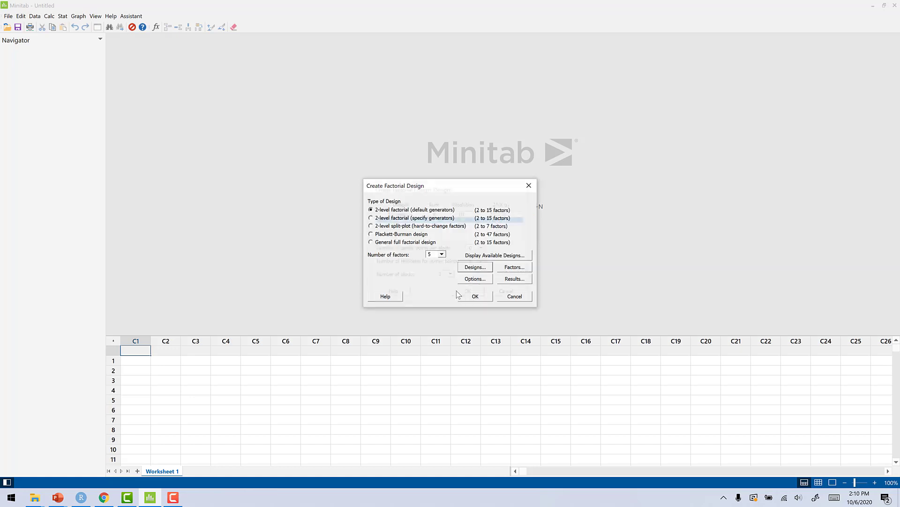
# Keep the default factor names and levels, turn off run randomization and generate the factorial design
pyautogui.click(509, 270)
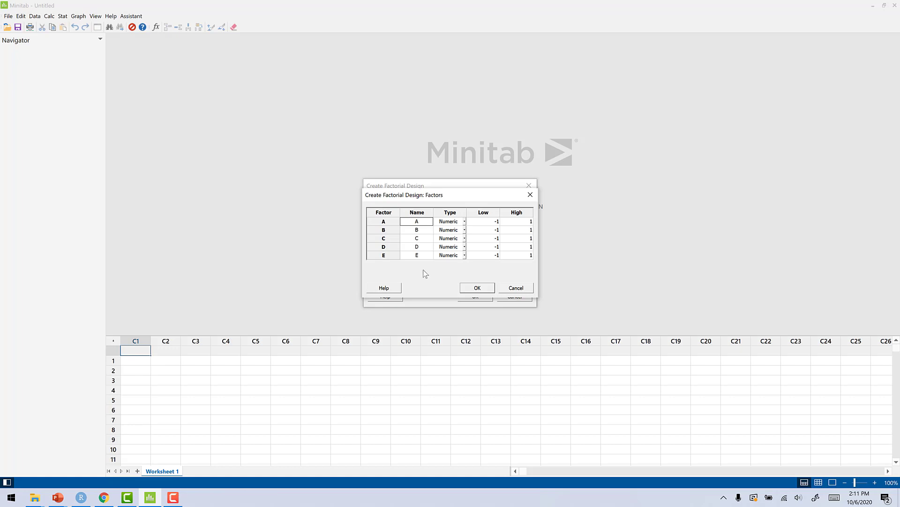
pyautogui.click(469, 287)
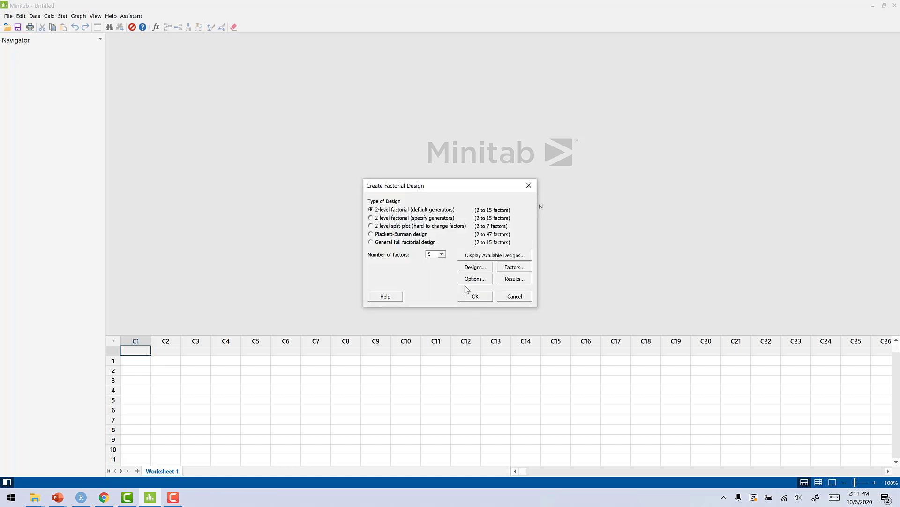
pyautogui.click(485, 280)
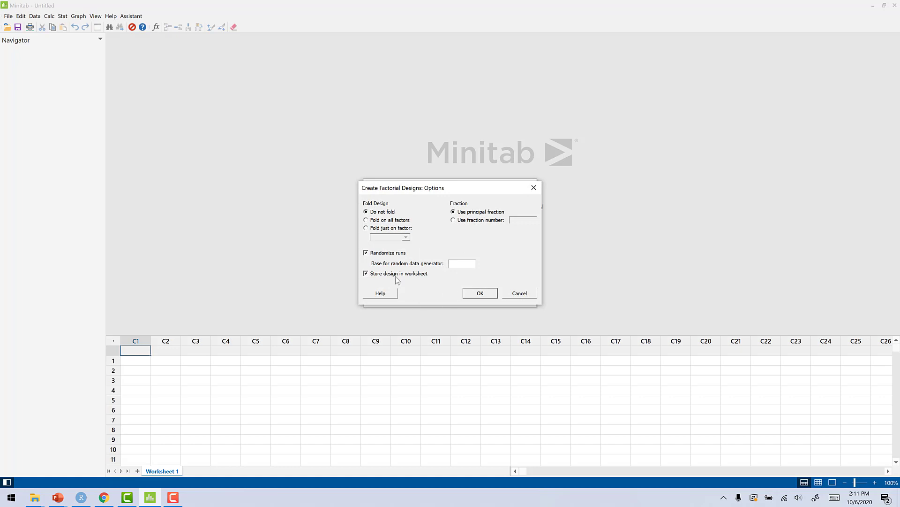
pyautogui.click(398, 253)
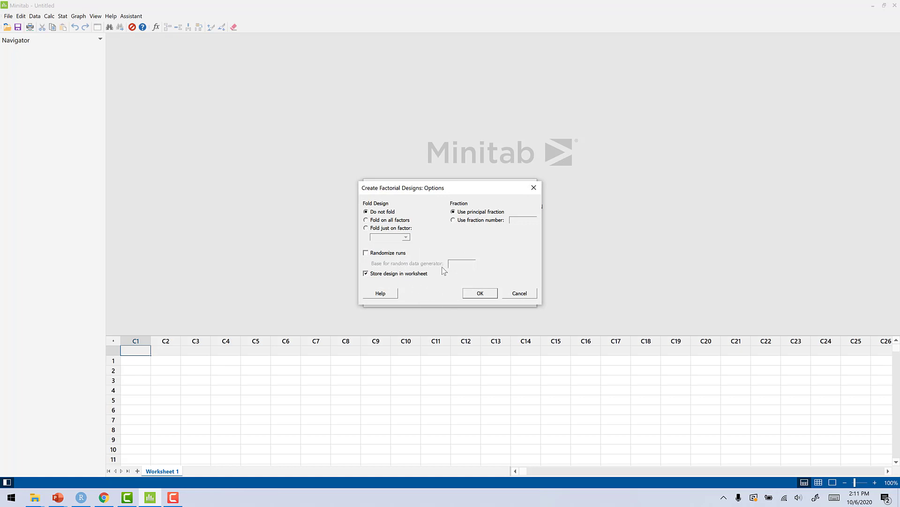
pyautogui.click(479, 293)
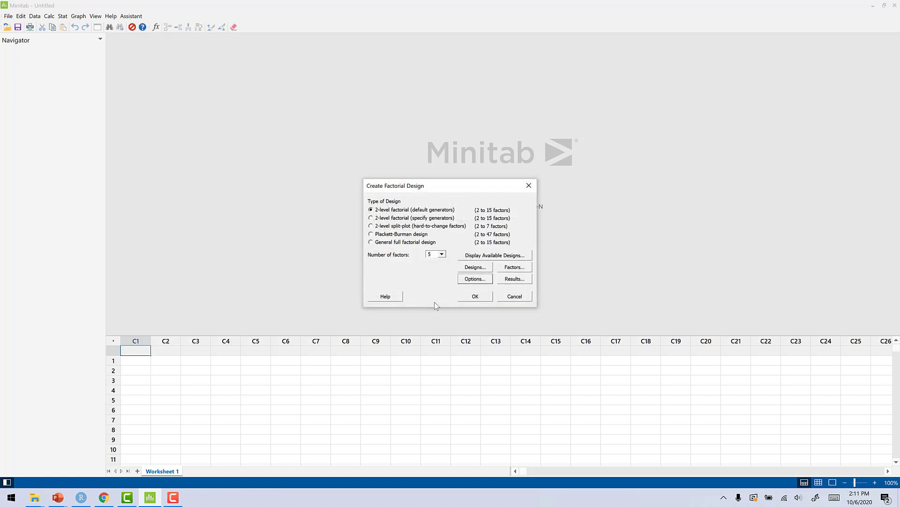
pyautogui.click(471, 296)
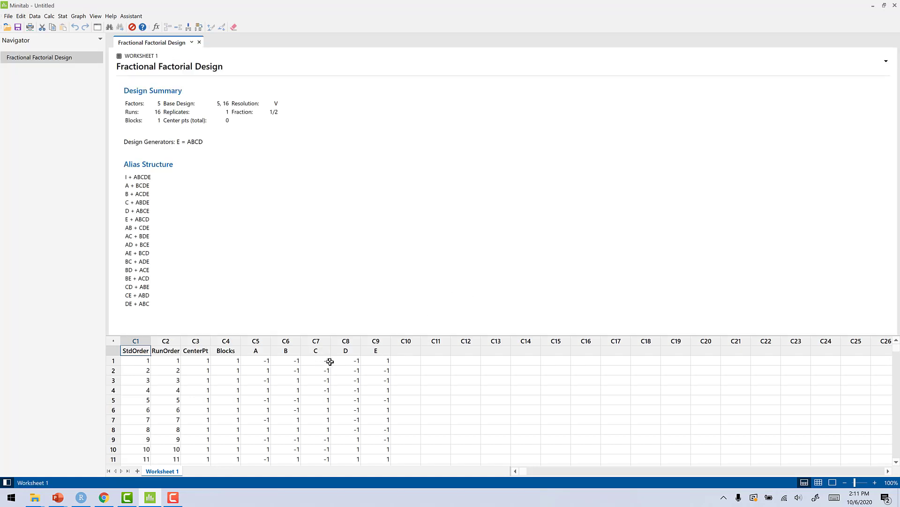
# Examine the worksheet data and the design output separately, including the design generator and alias structure
pyautogui.click(91, 18)
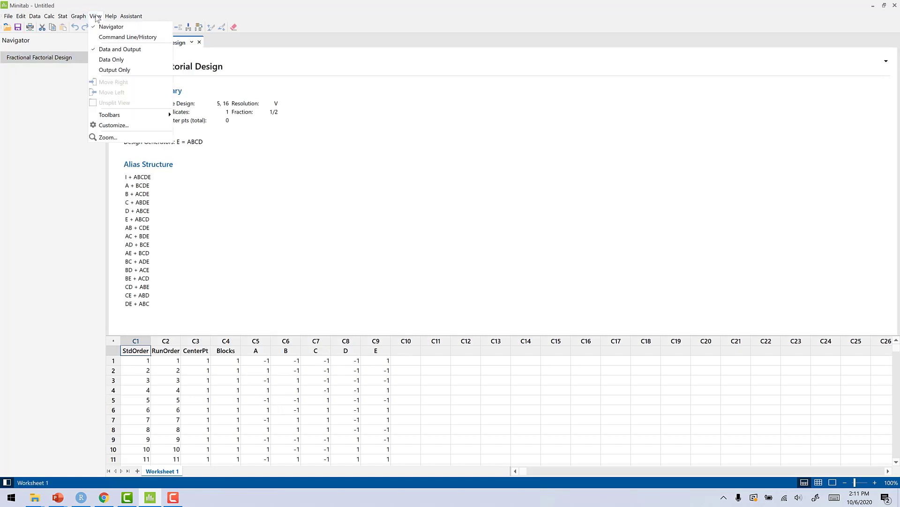
pyautogui.click(114, 61)
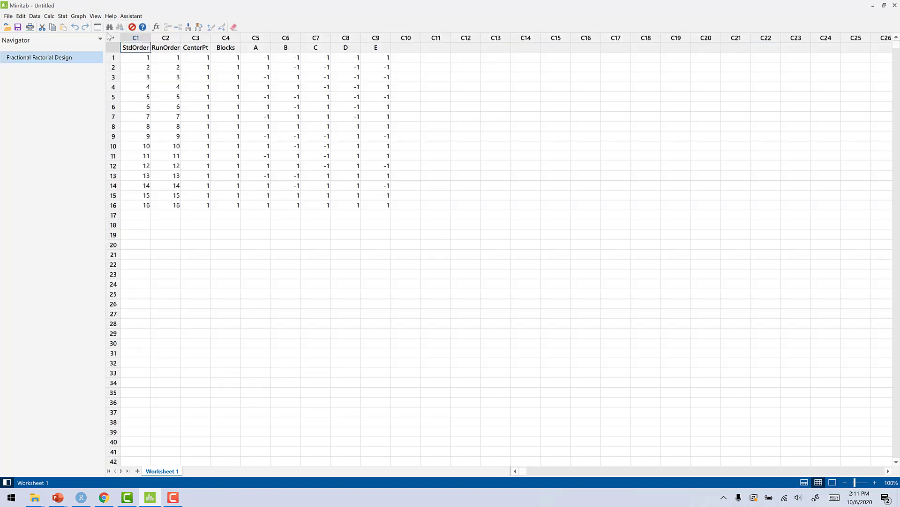
pyautogui.click(95, 18)
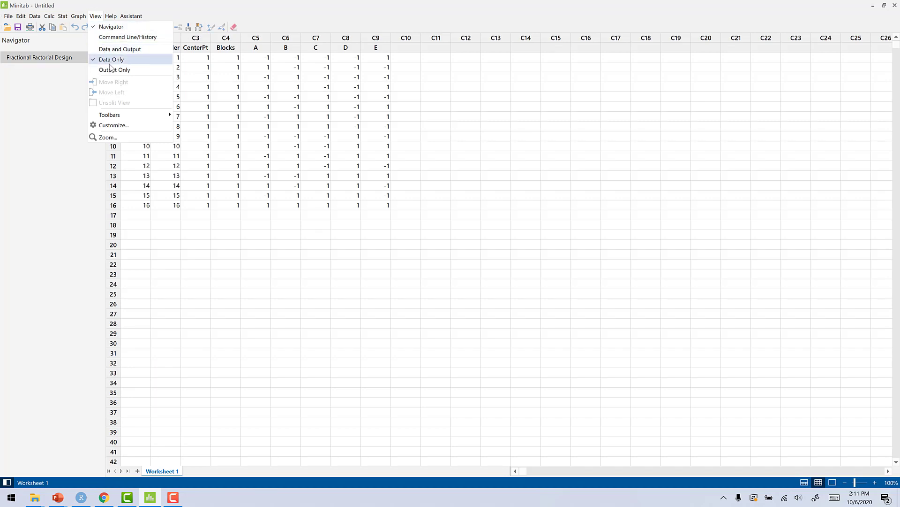
pyautogui.click(114, 70)
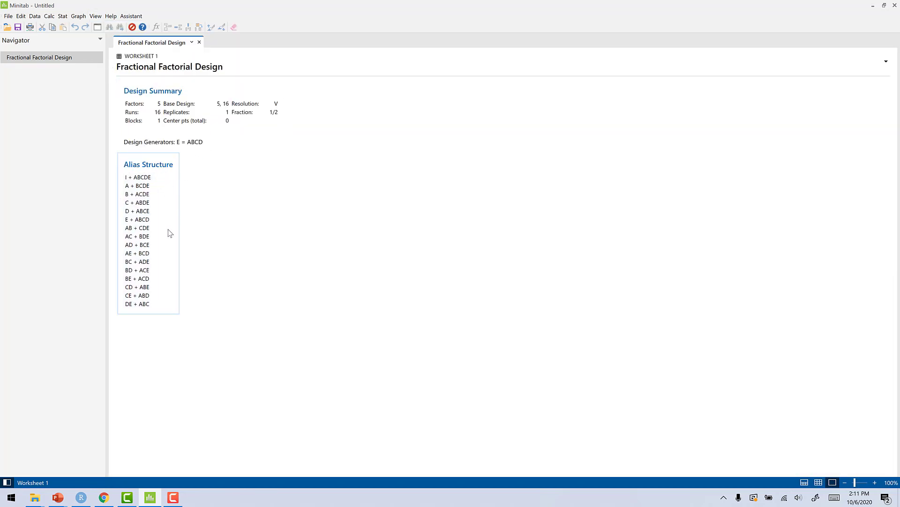
pyautogui.click(126, 190)
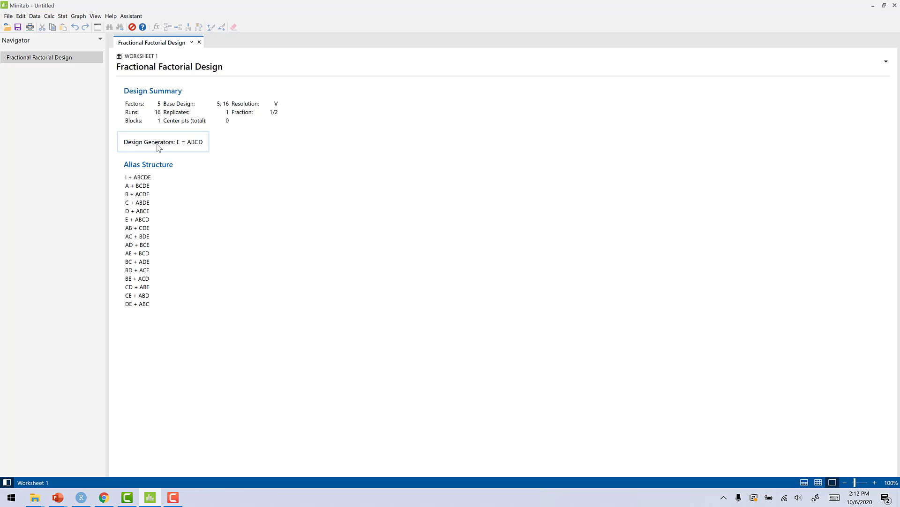
pyautogui.click(137, 179)
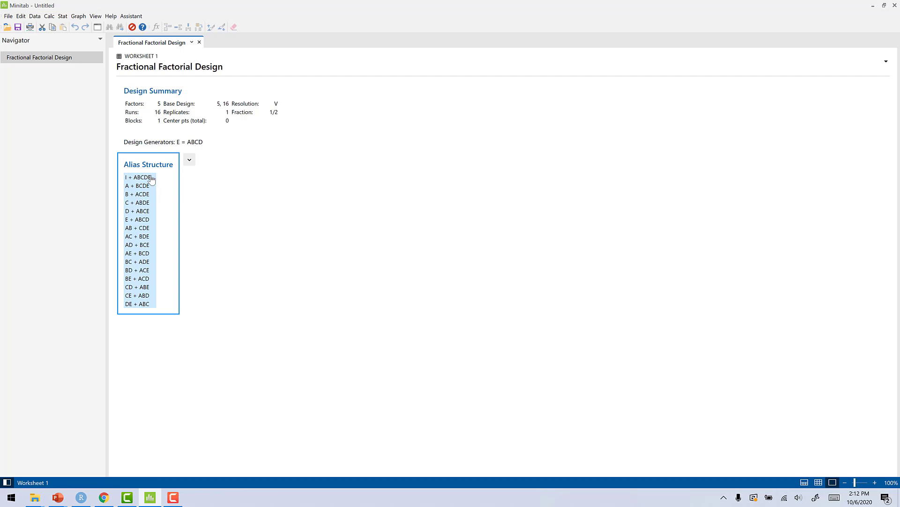
pyautogui.click(282, 165)
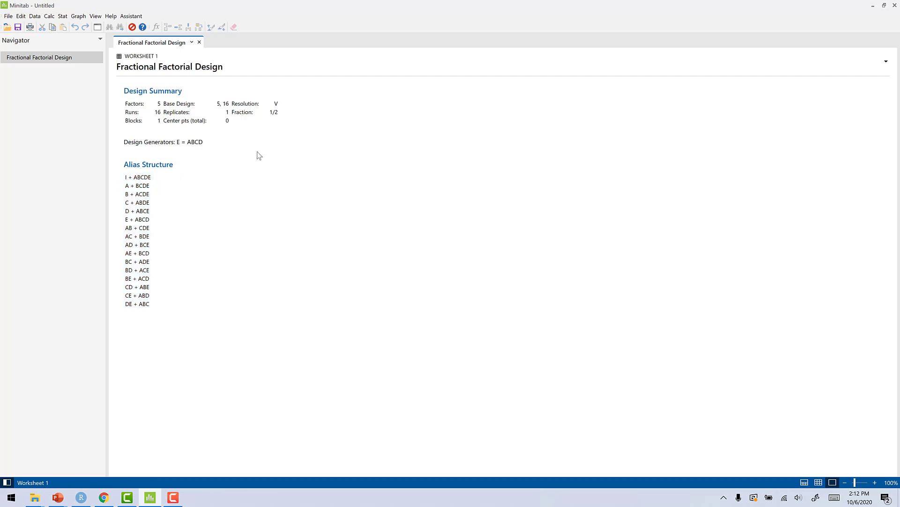
# Show both data and output, and name the empty worksheet column C10 ABCDE
pyautogui.click(96, 17)
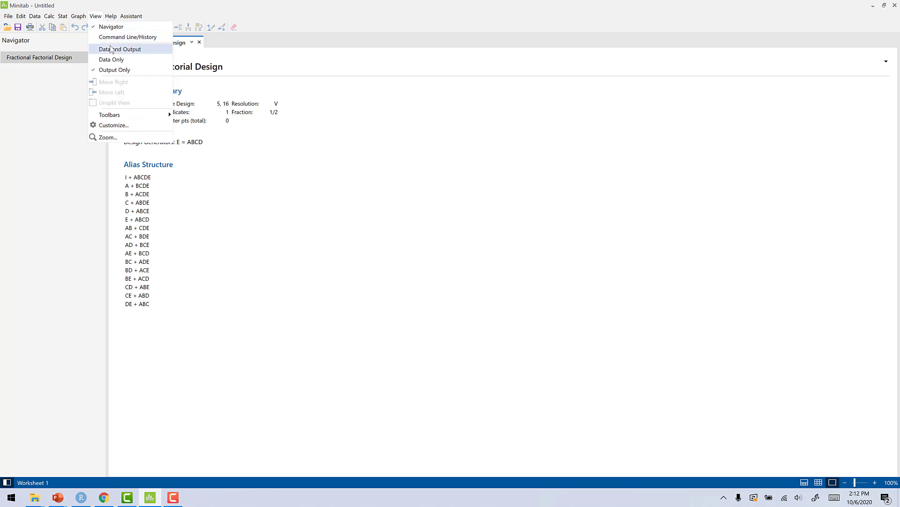
pyautogui.click(112, 50)
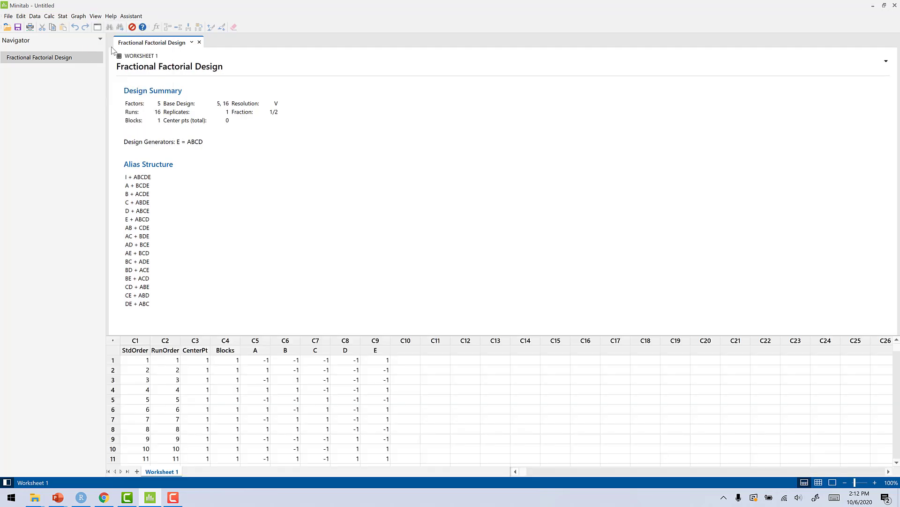
pyautogui.click(404, 351)
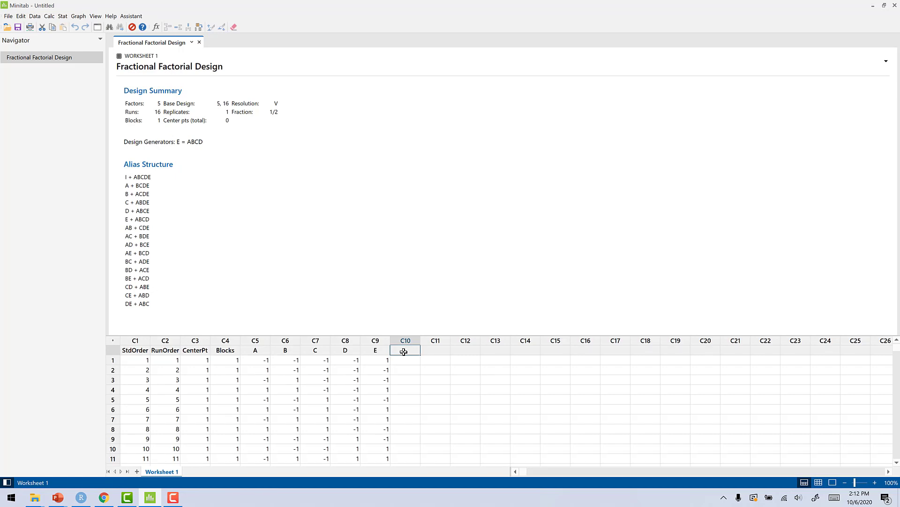
pyautogui.write('ABCDE')
# Switch the display to show only the worksheet data
pyautogui.click(95, 16)
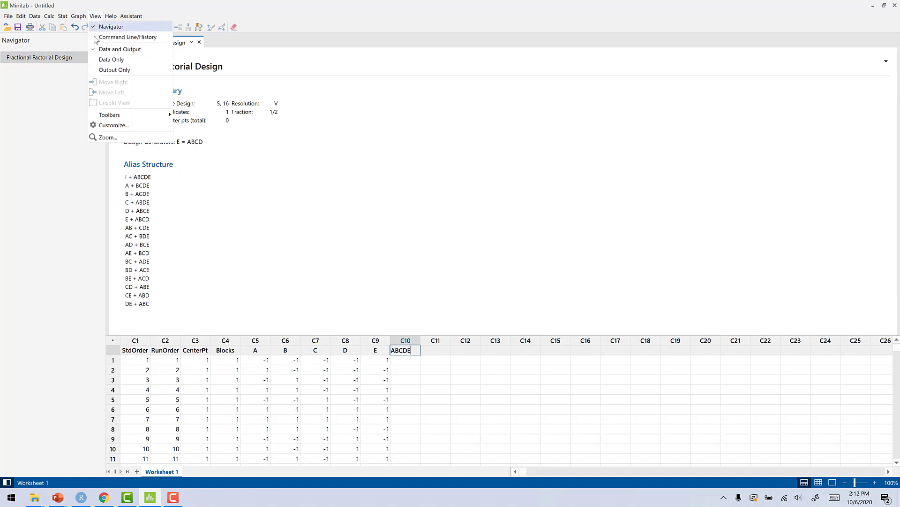
pyautogui.click(113, 69)
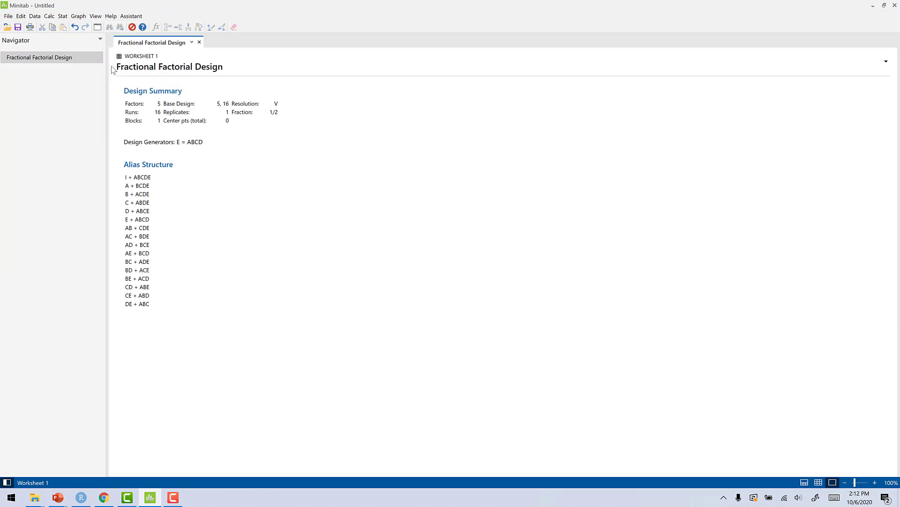
pyautogui.click(95, 16)
pyautogui.click(113, 59)
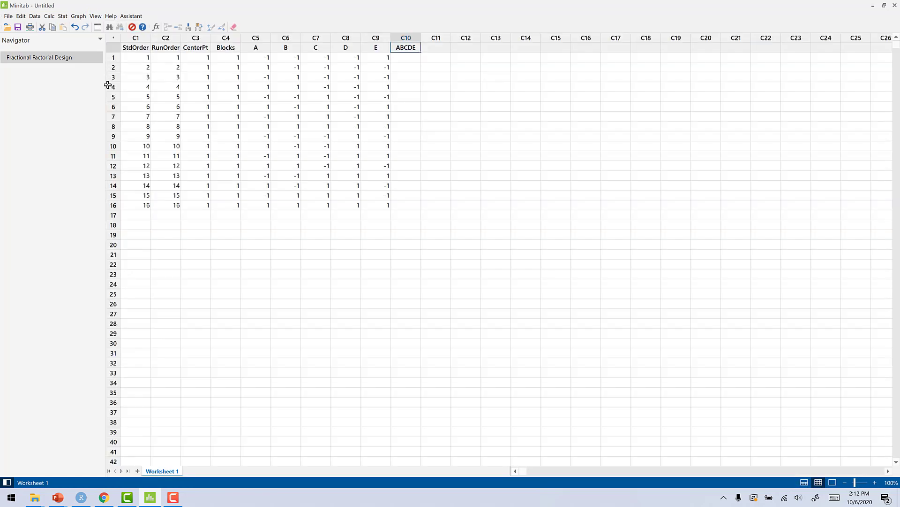
pyautogui.click(407, 78)
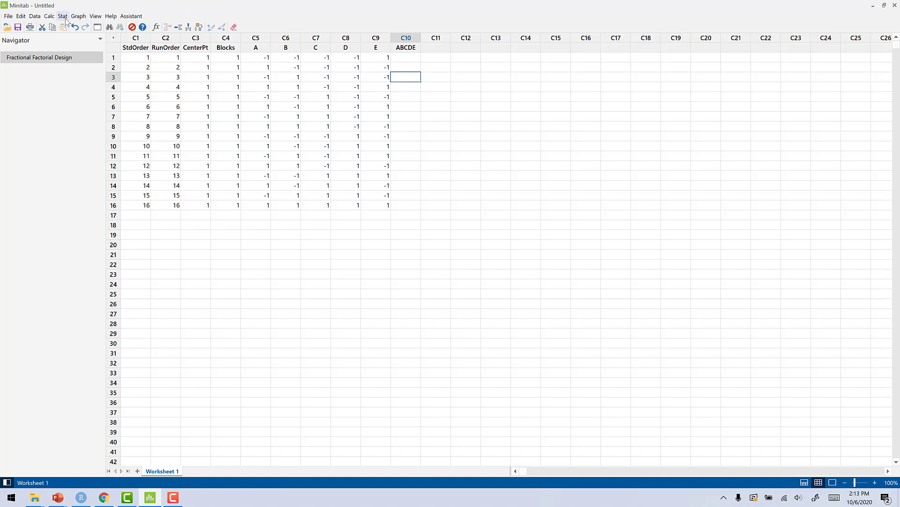
# Calculate the product A*B*C*D*E with the Calculator and store the result in the ABCDE column
pyautogui.click(49, 17)
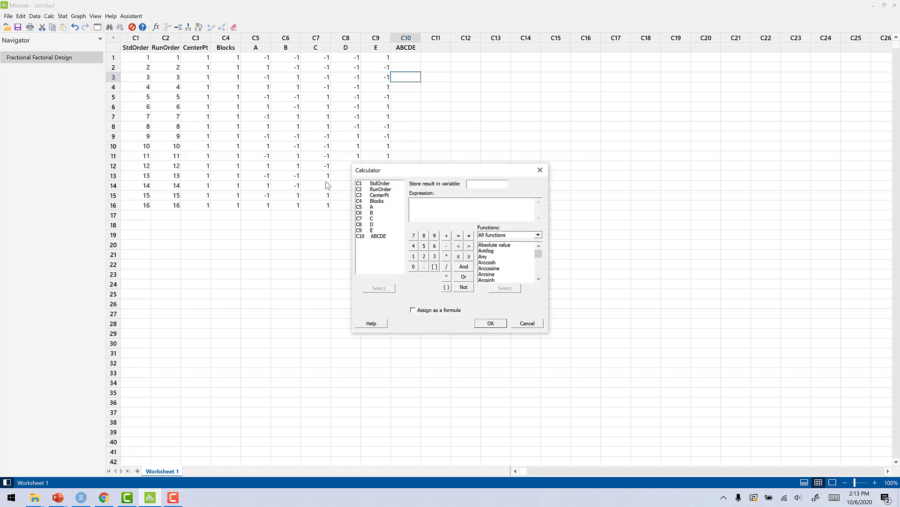
pyautogui.doubleClick(383, 237)
pyautogui.click(373, 207)
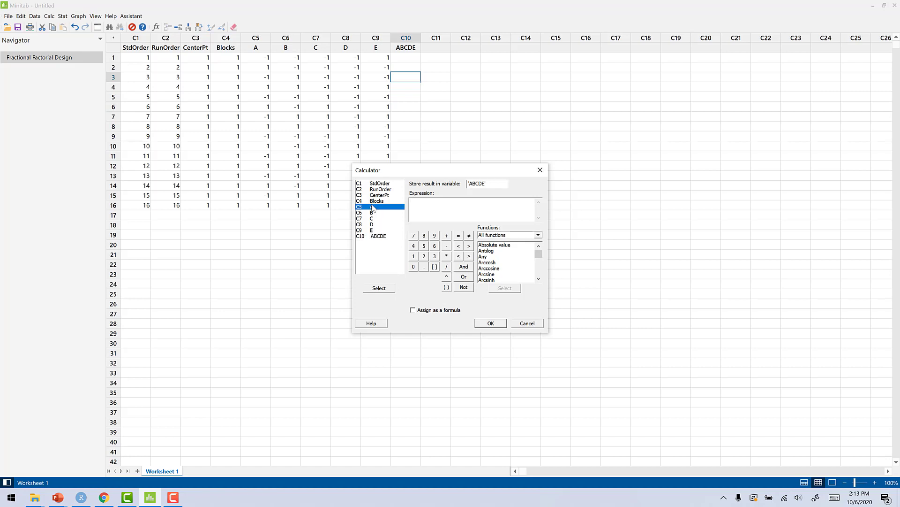
pyautogui.doubleClick(373, 207)
pyautogui.write('*')
pyautogui.doubleClick(372, 213)
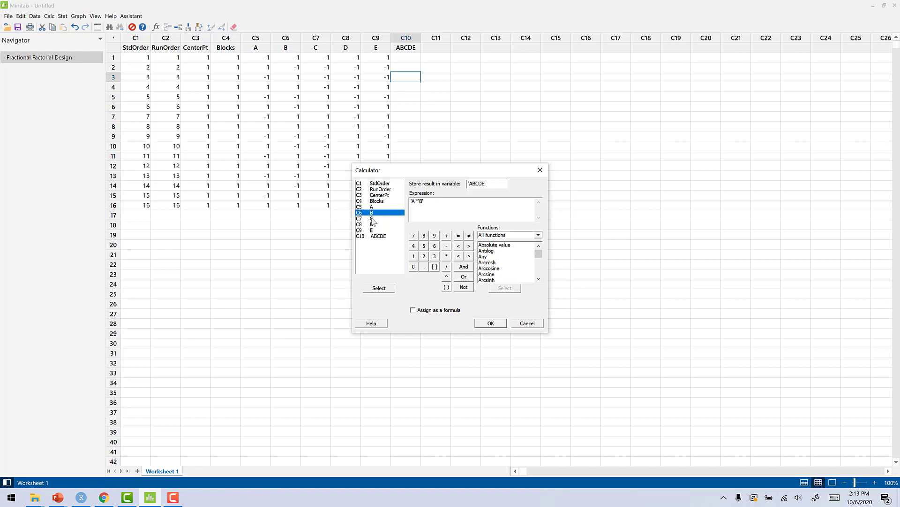
pyautogui.click(373, 220)
pyautogui.click(428, 202)
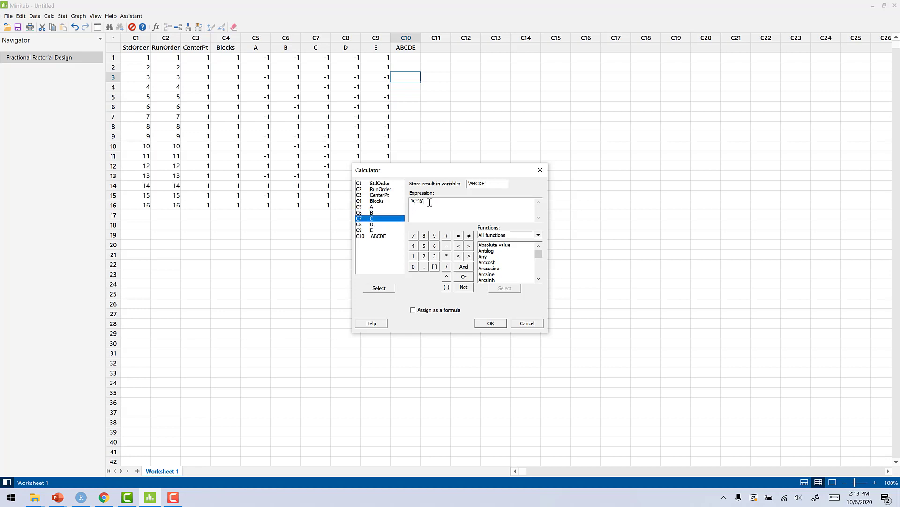
pyautogui.write('*')
pyautogui.doubleClick(387, 221)
pyautogui.write('*')
pyautogui.doubleClick(374, 225)
pyautogui.write('*')
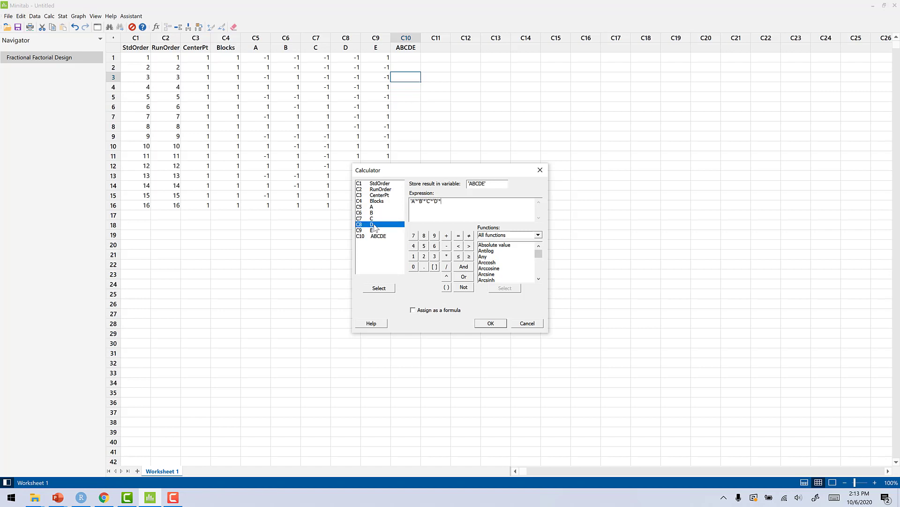
pyautogui.click(374, 230)
pyautogui.doubleClick(374, 231)
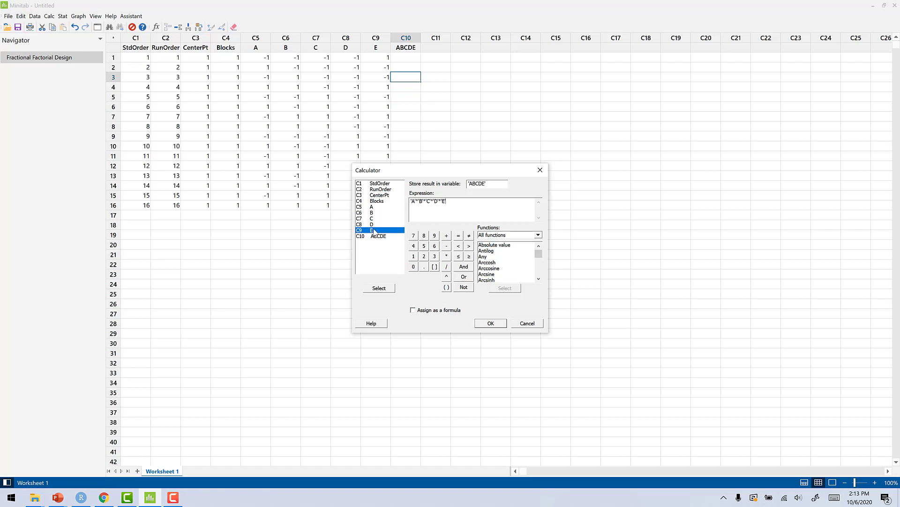
pyautogui.click(486, 322)
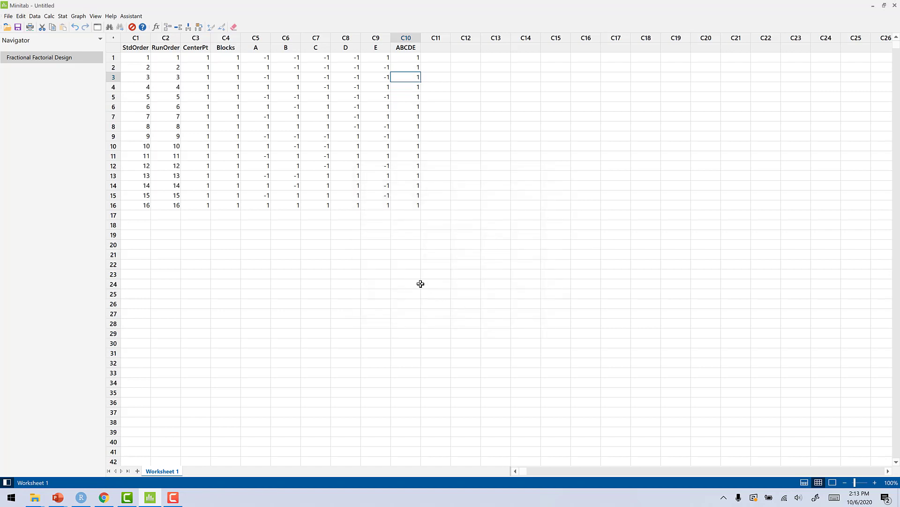